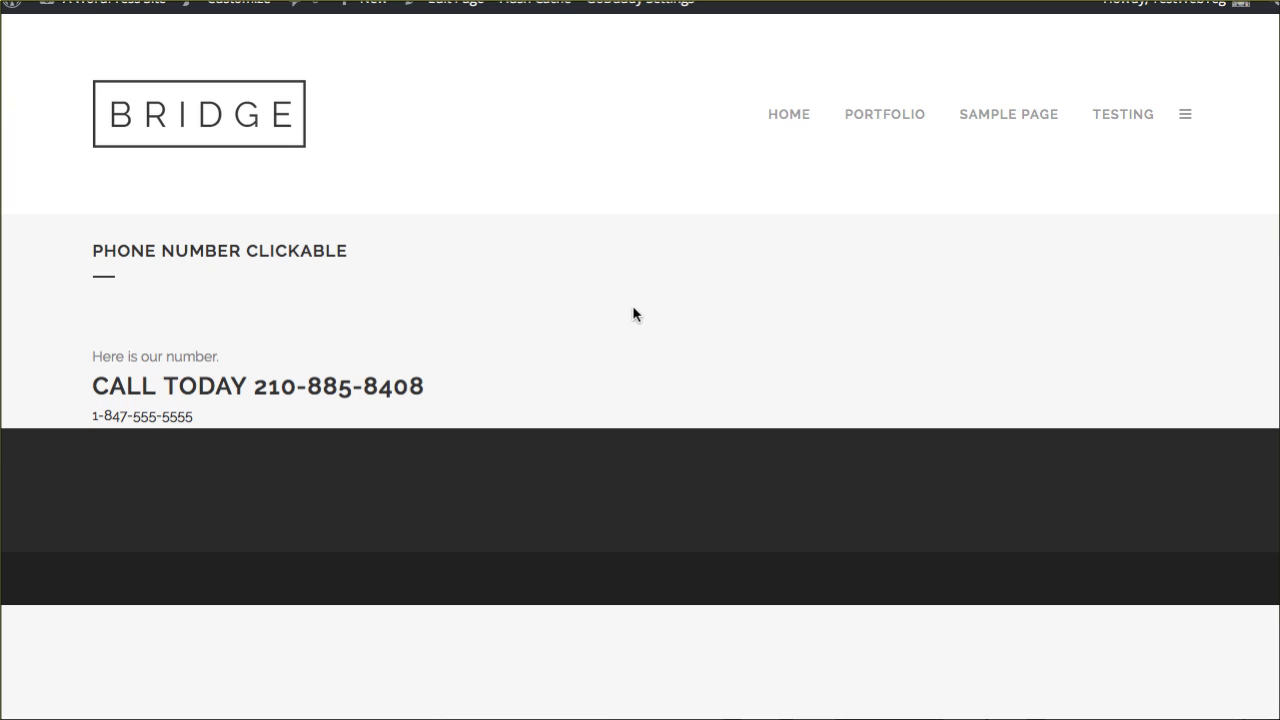
click(633, 310)
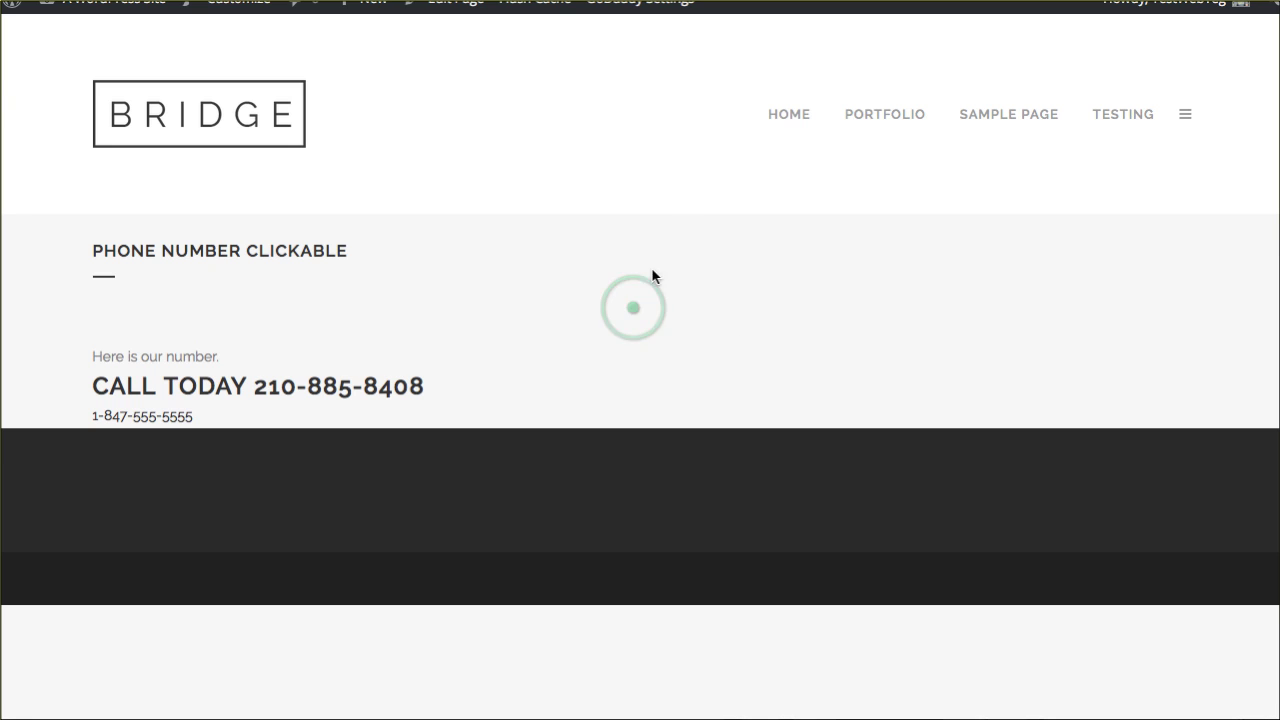
click(338, 398)
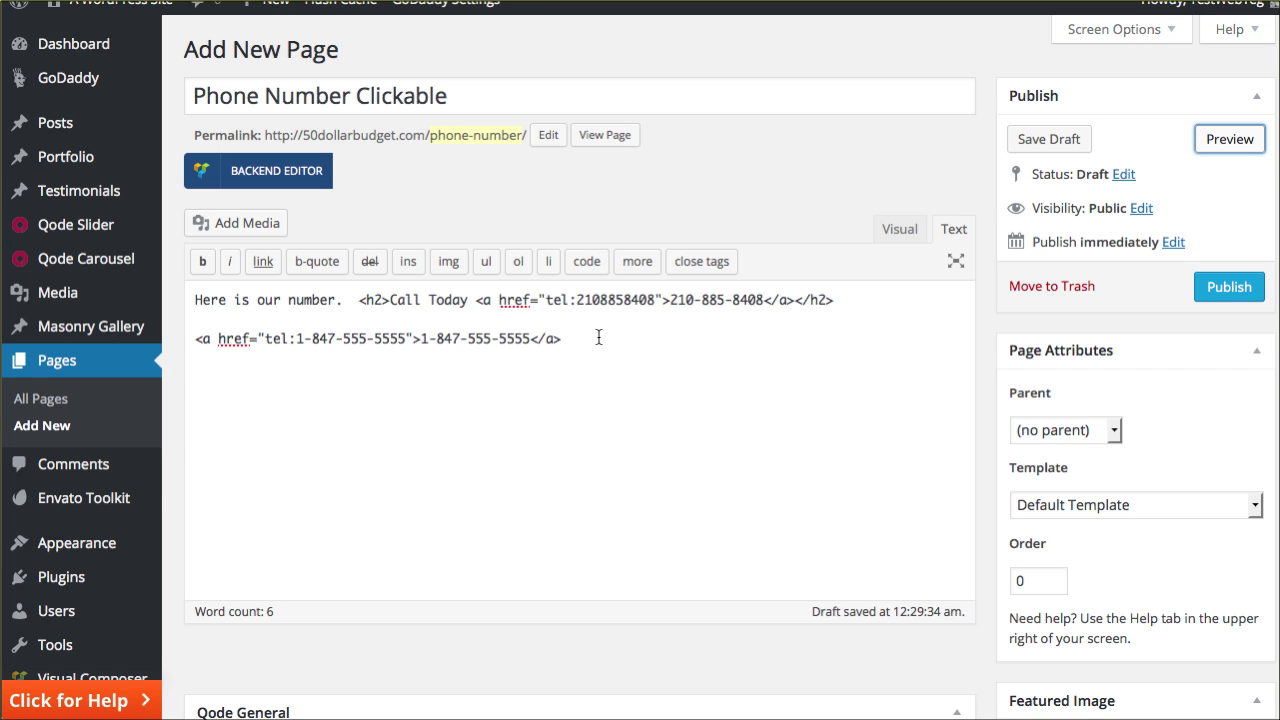
click(598, 338)
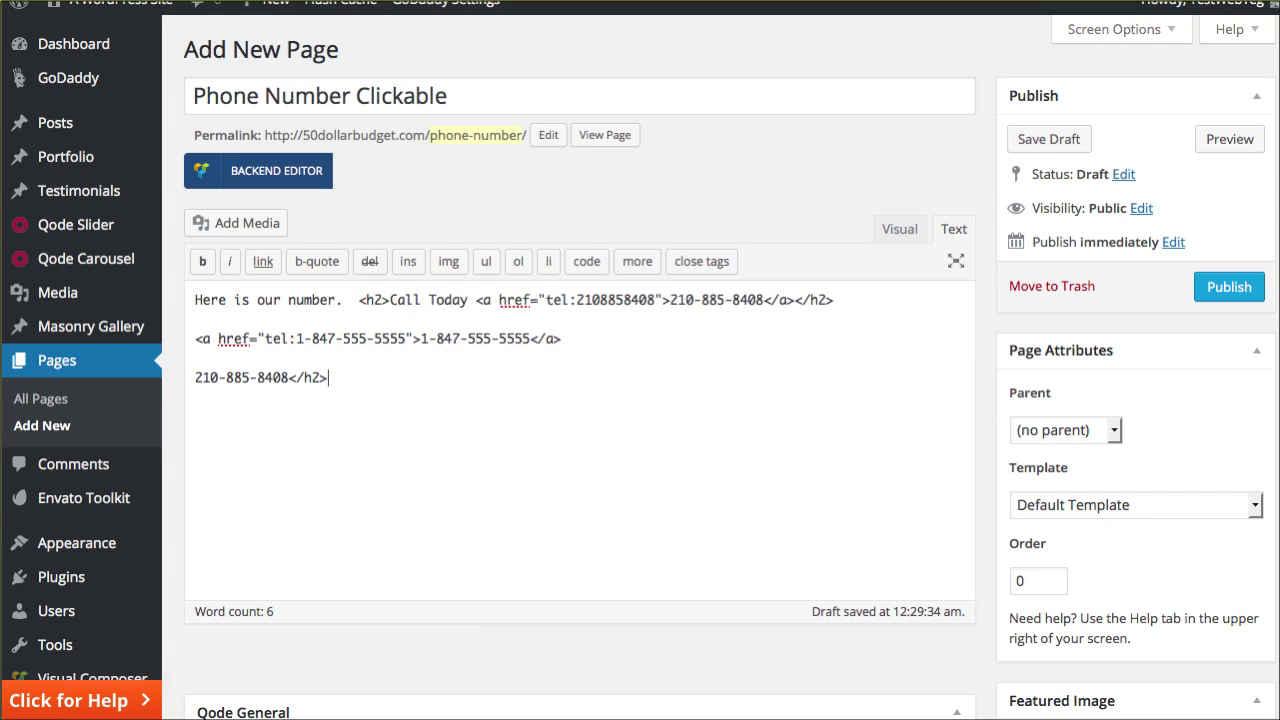
text(<h2>)
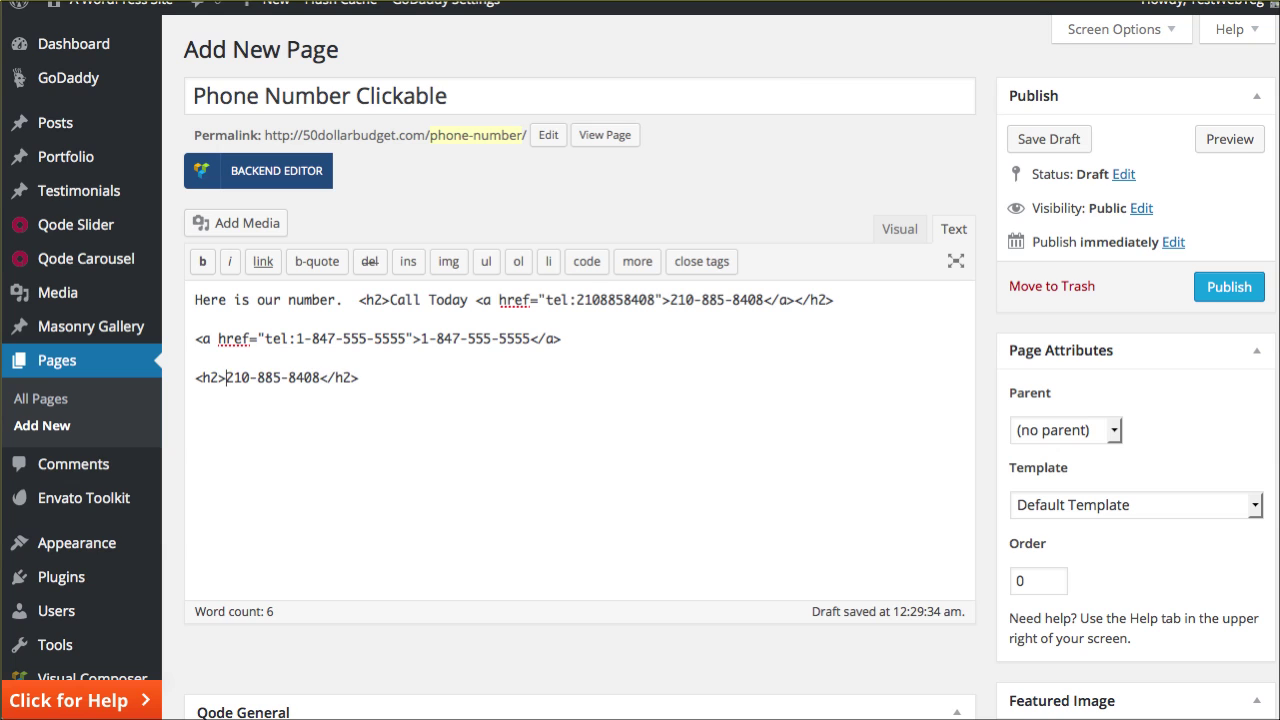
click(896, 237)
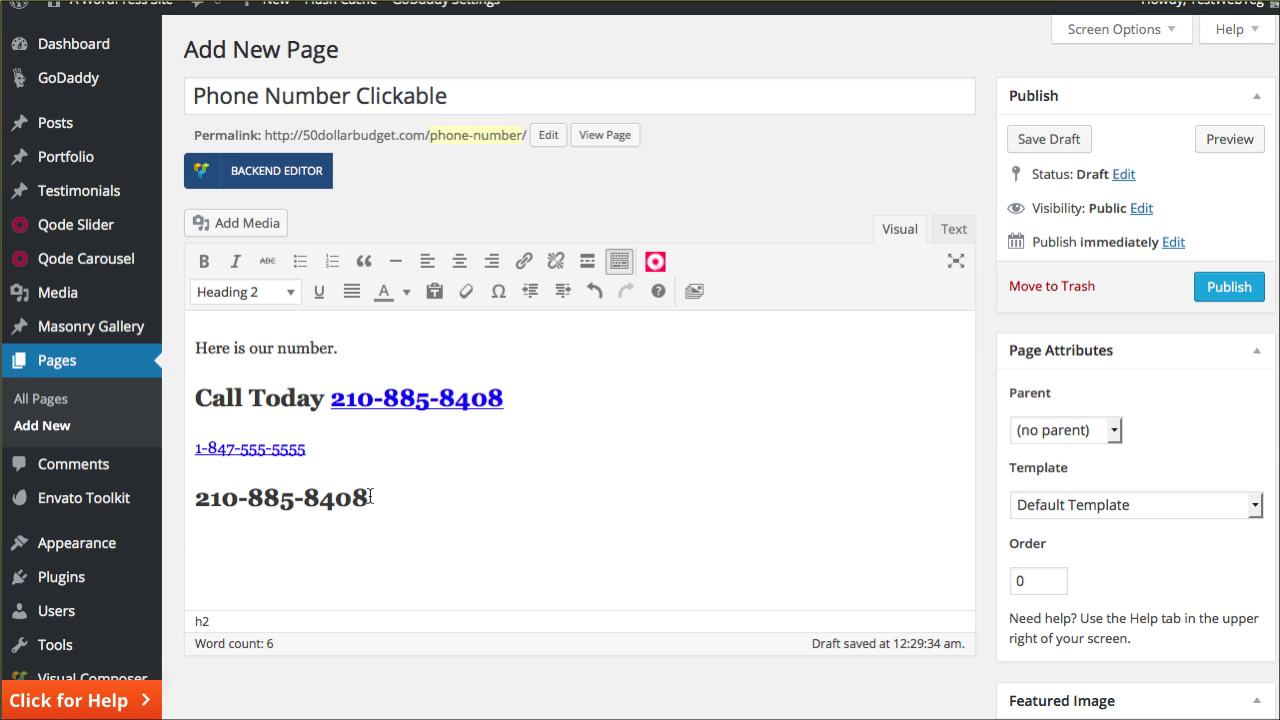
drag(368, 498, 200, 502)
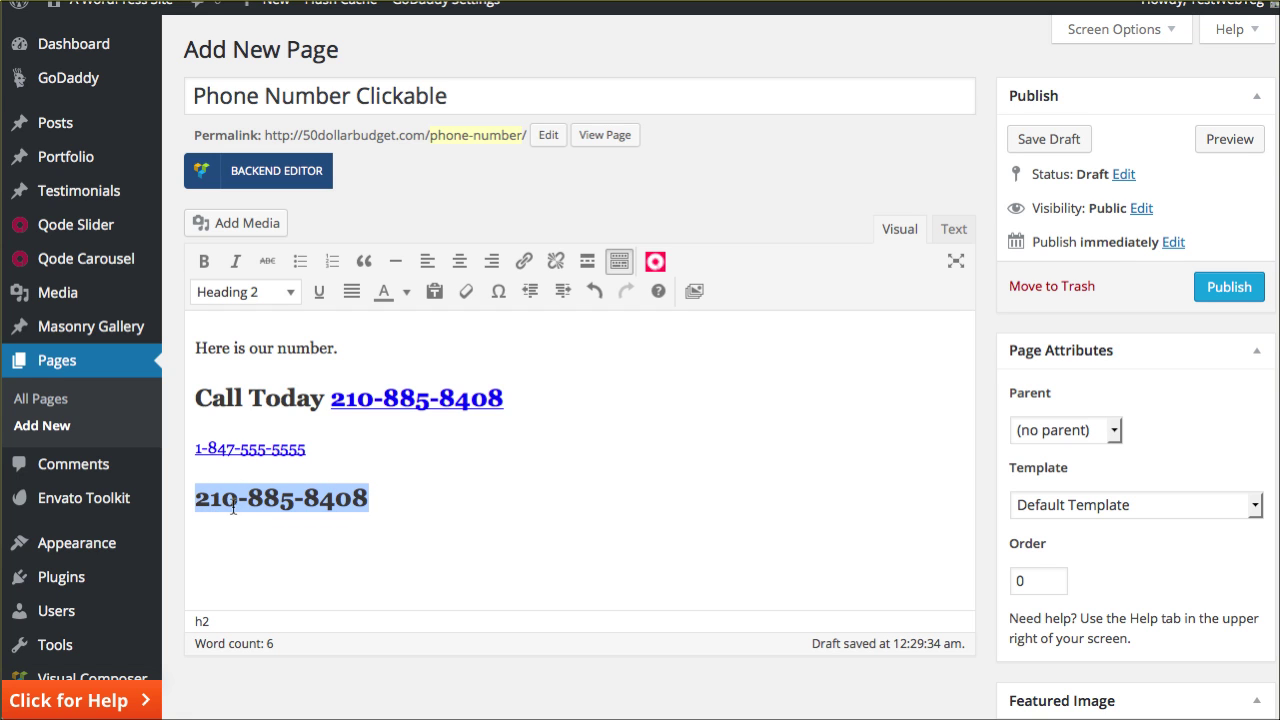
click(523, 262)
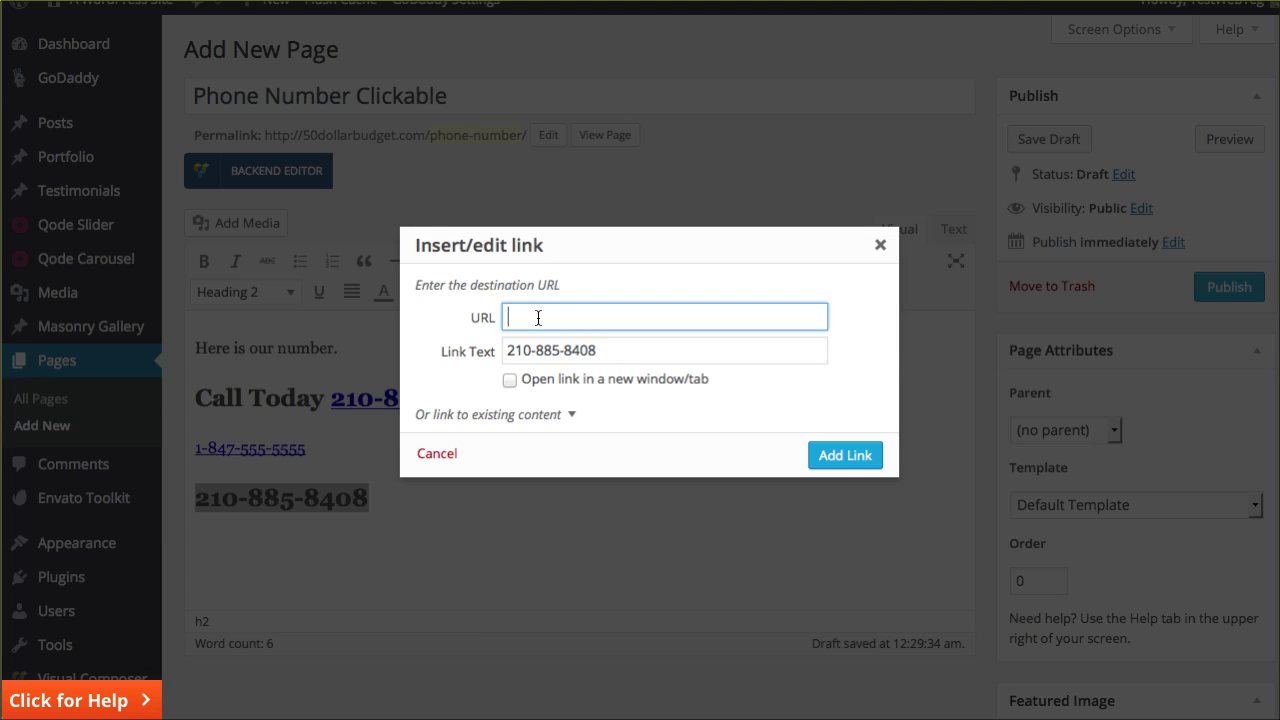
text(t)
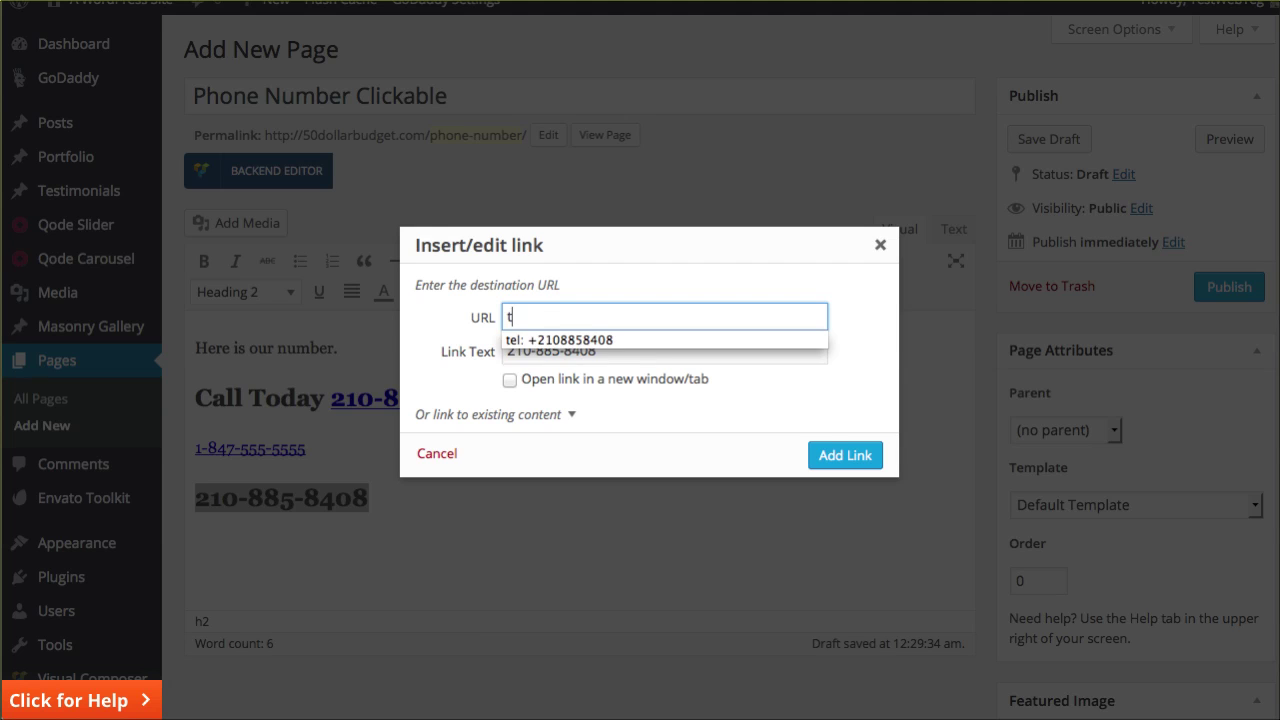
text(el:)
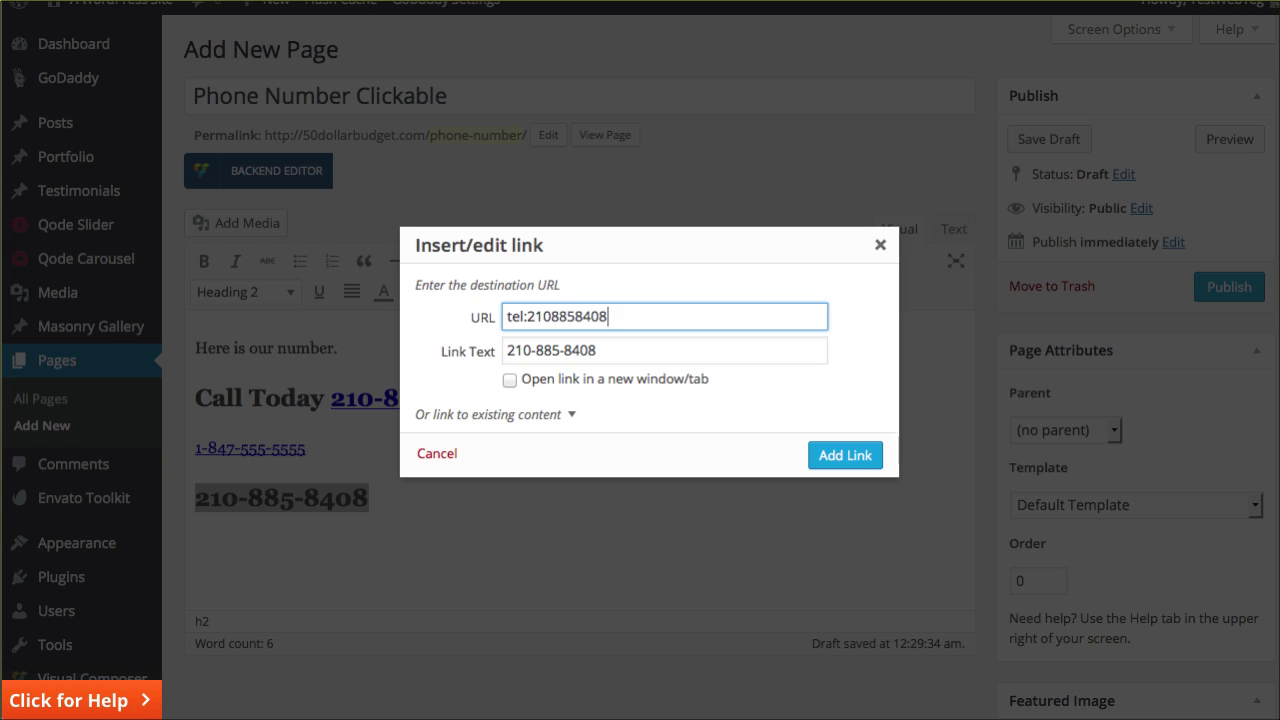
click(527, 320)
click(847, 456)
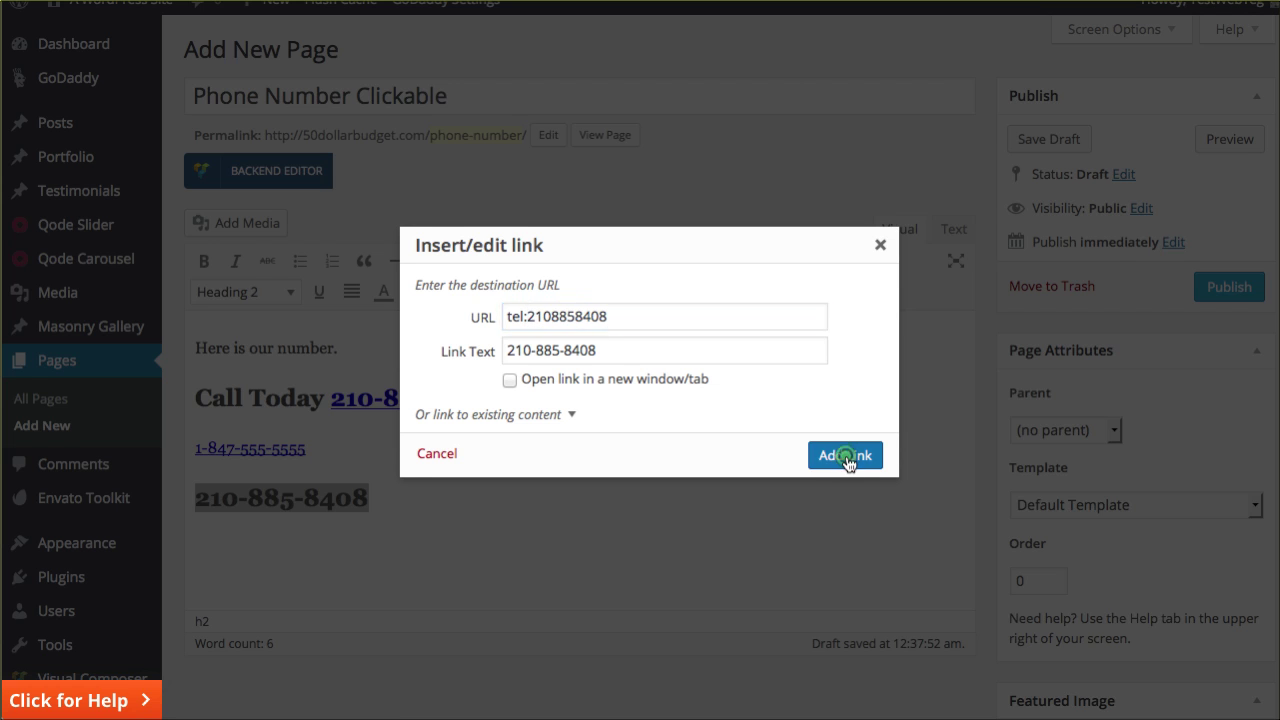
click(401, 507)
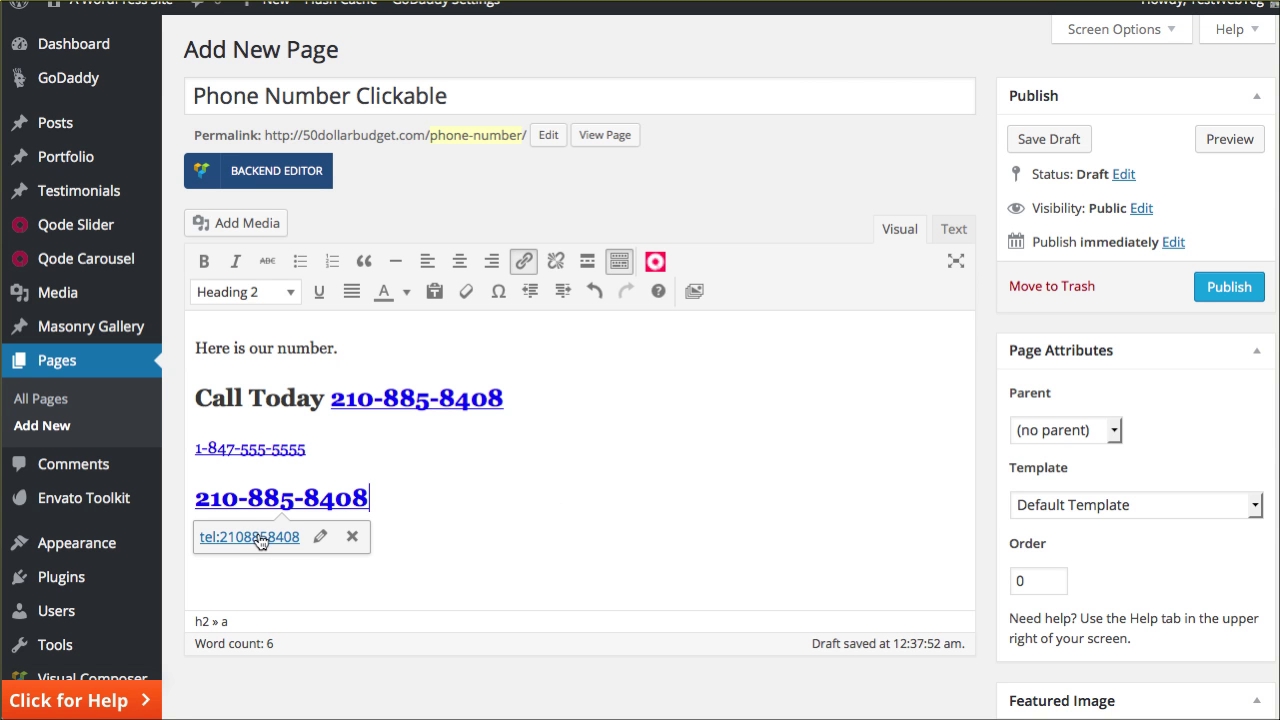
click(458, 485)
click(1230, 139)
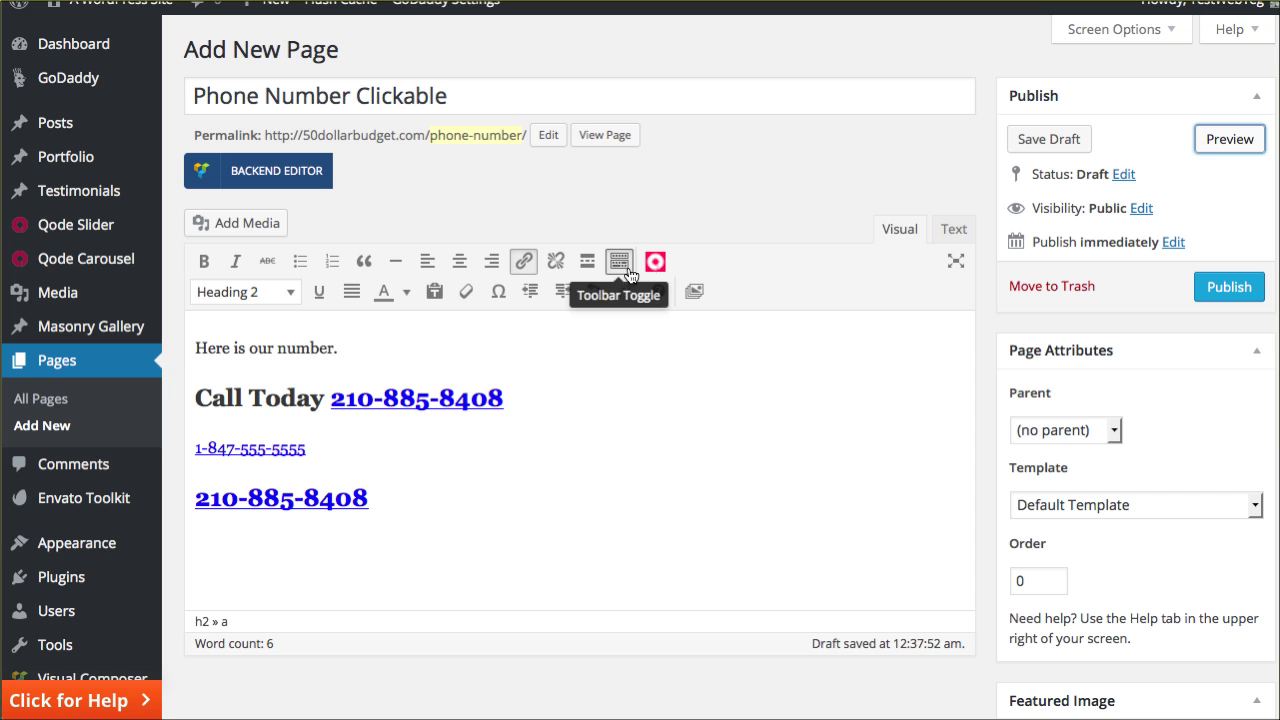
- In the HTML view, change the third link's tel prefix to mailto as a demonstration
click(955, 229)
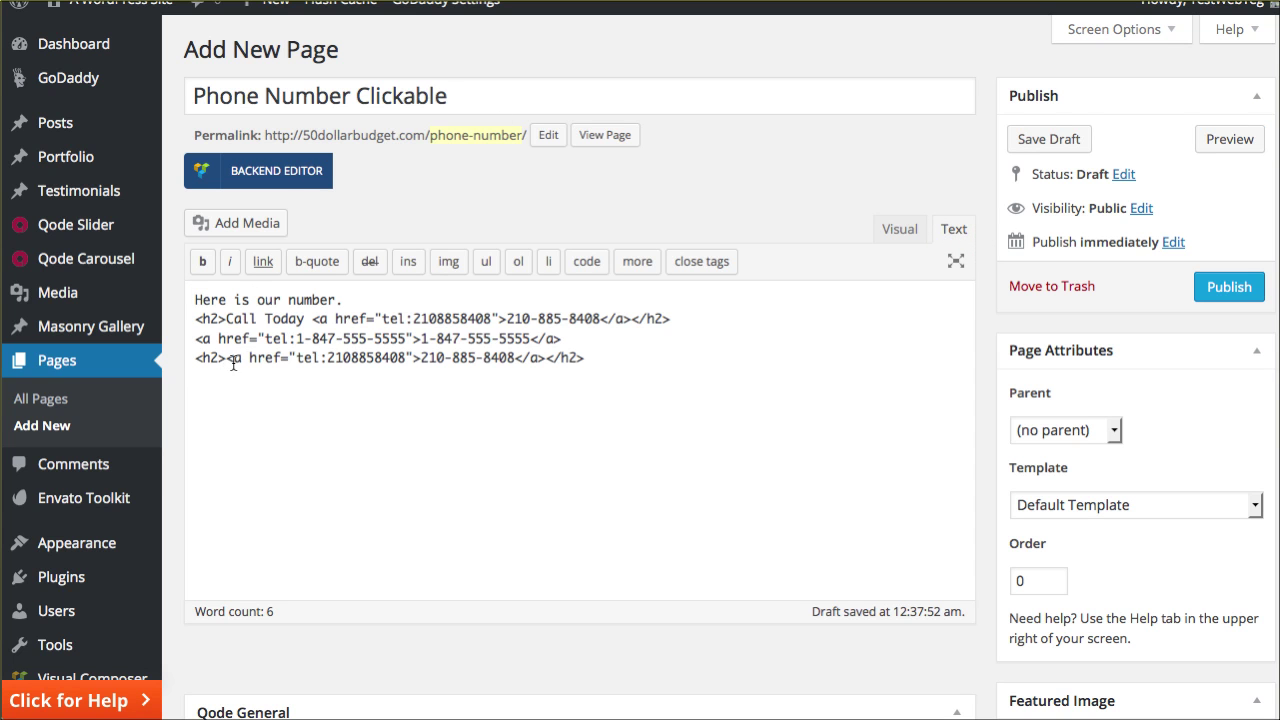
click(222, 358)
drag(229, 361, 385, 359)
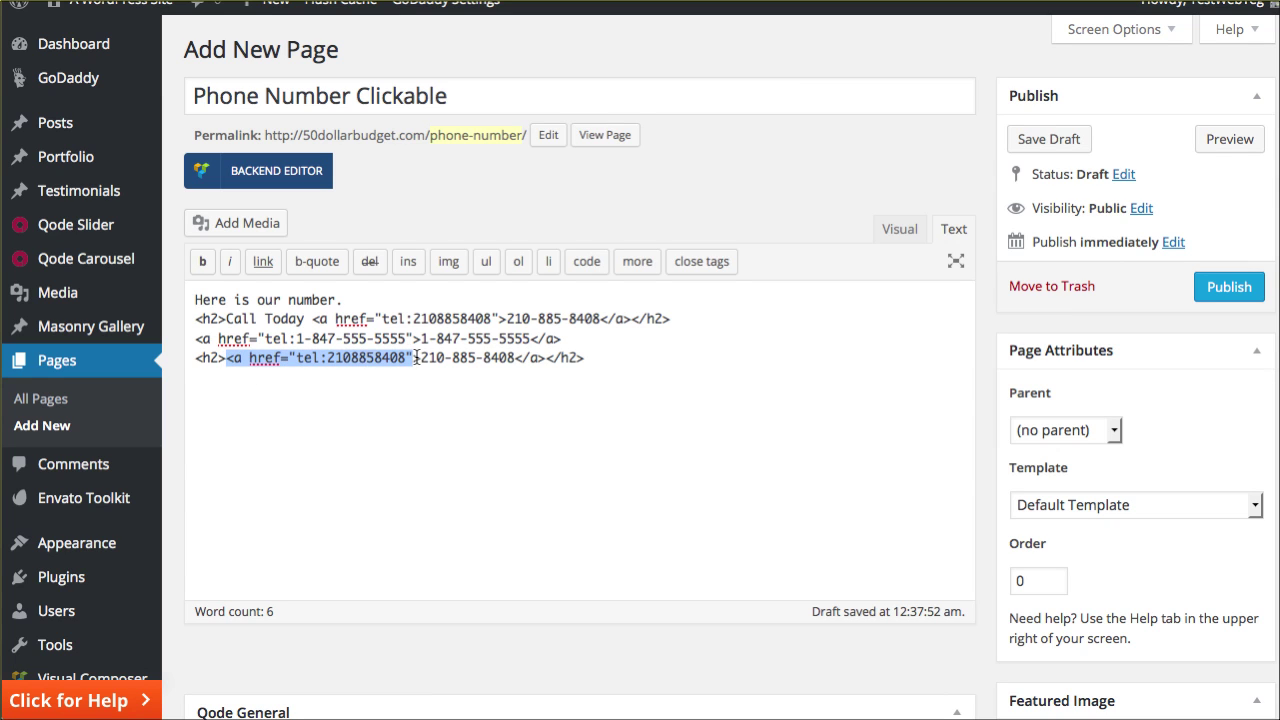
click(297, 361)
drag(297, 358, 326, 358)
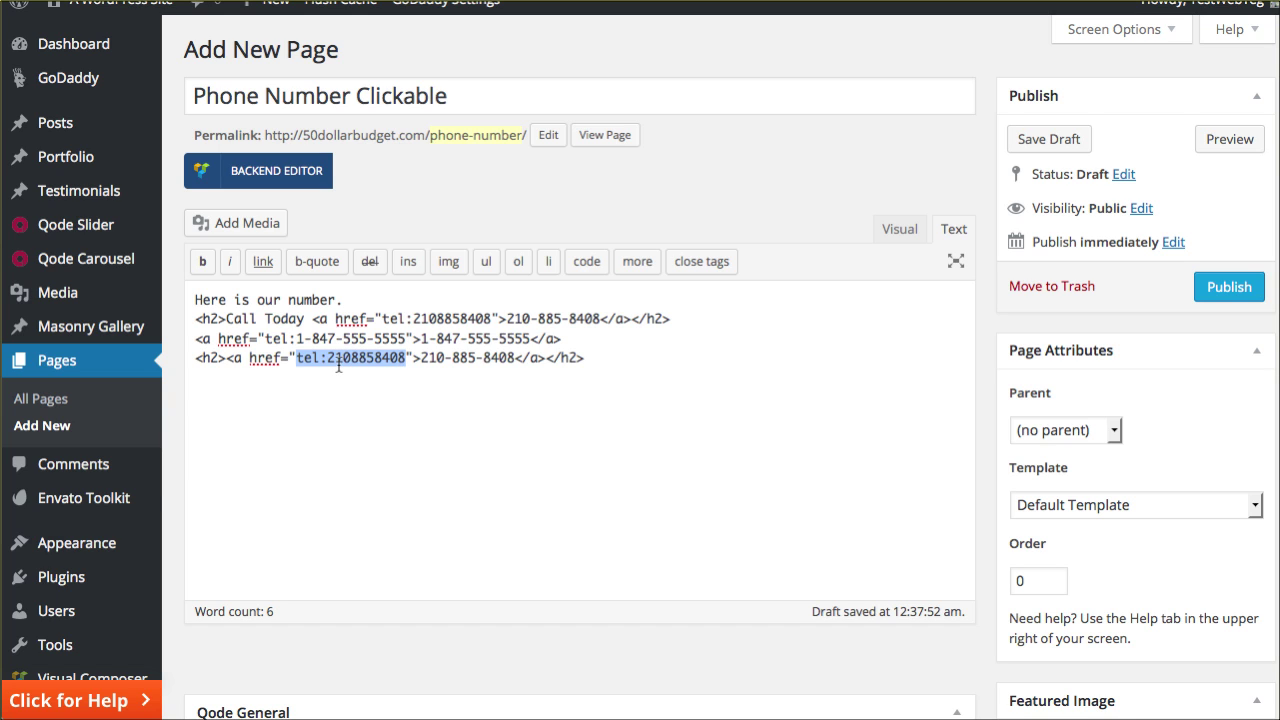
click(302, 361)
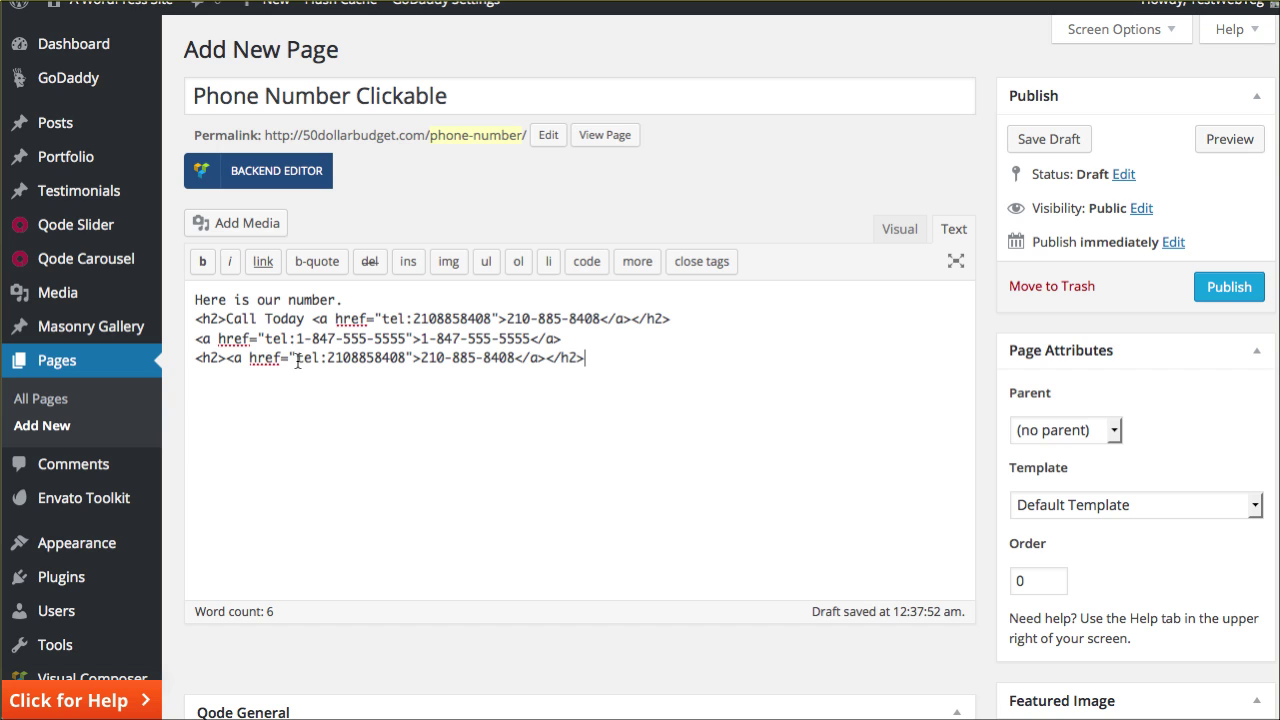
drag(297, 362, 314, 362)
text(mailto)
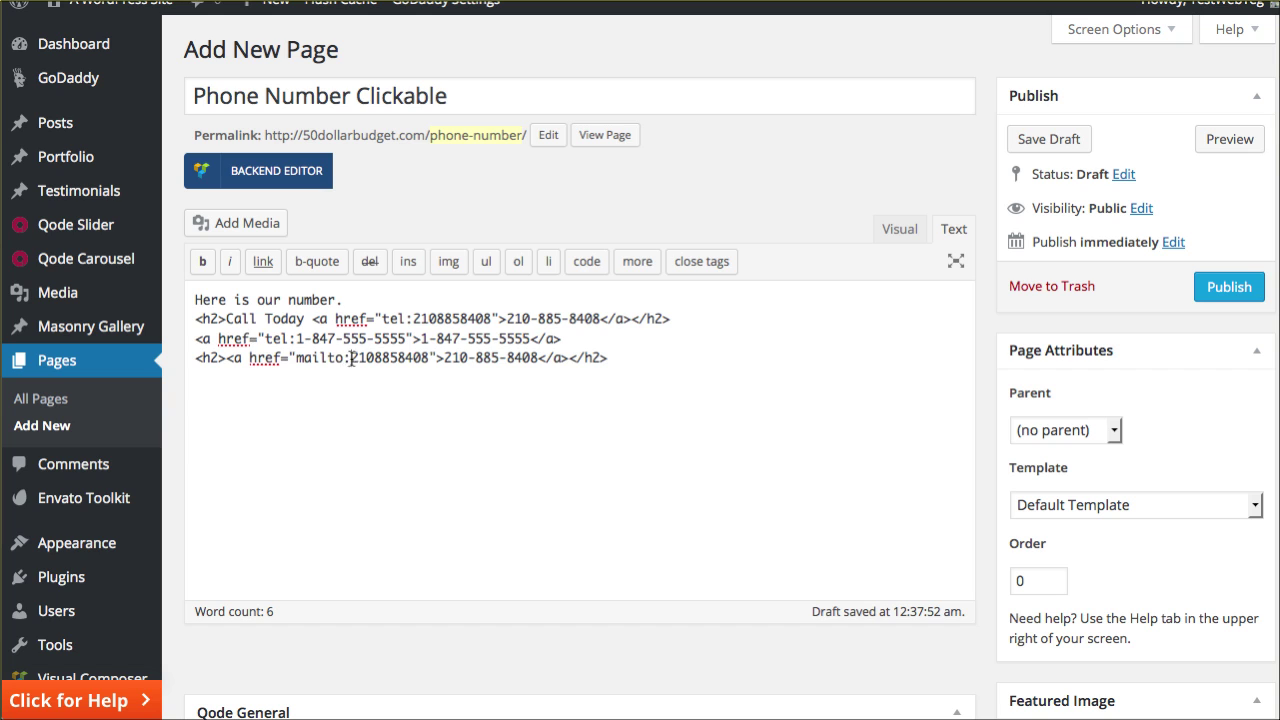
drag(351, 358, 415, 359)
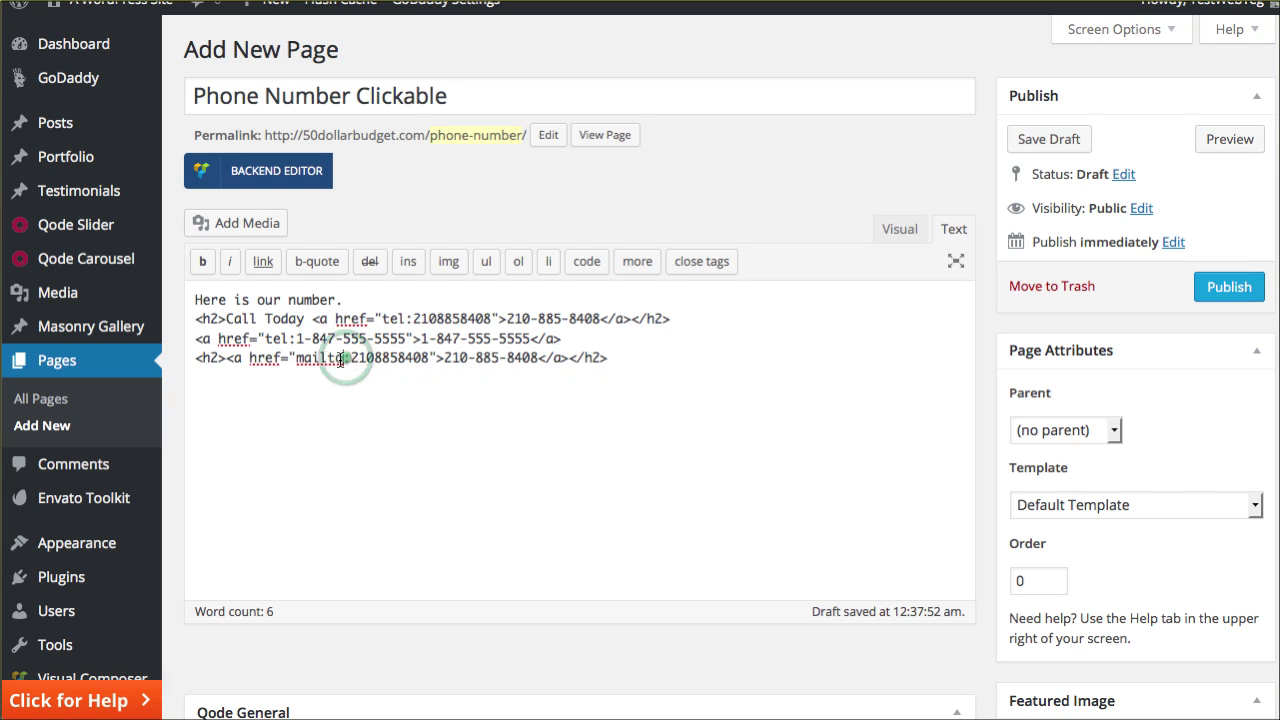
drag(344, 358, 309, 360)
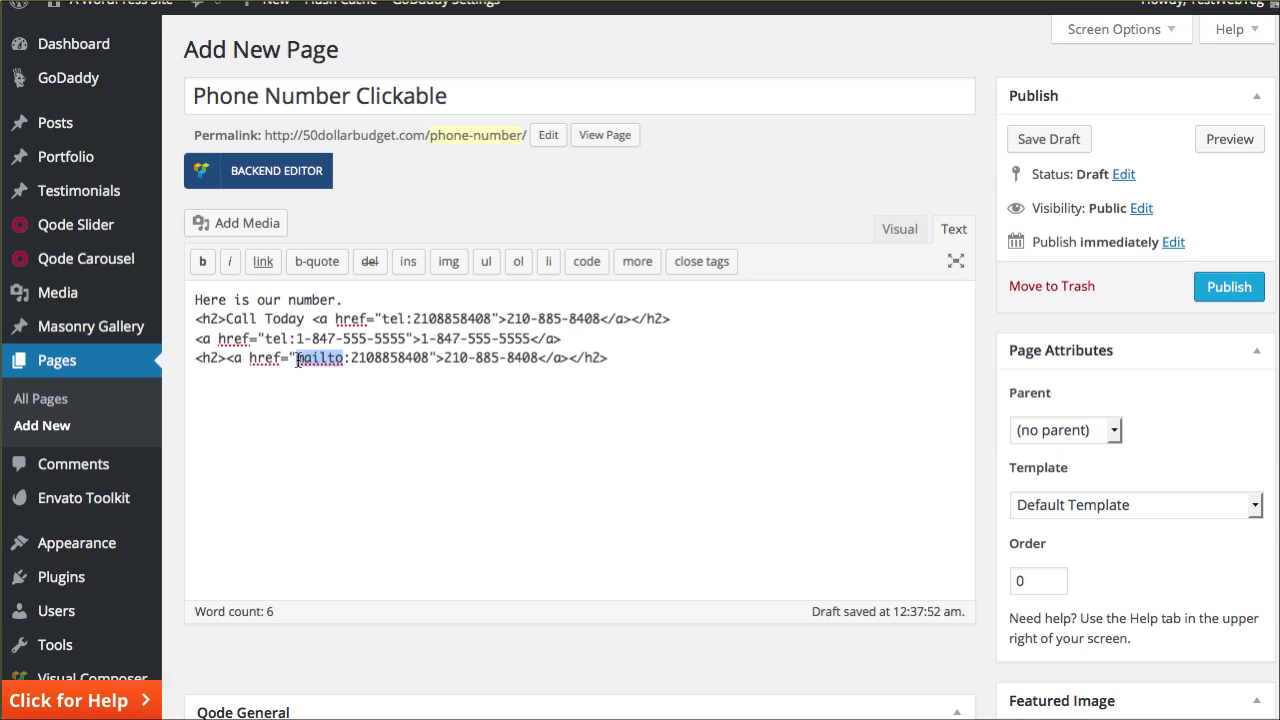
text(tel)
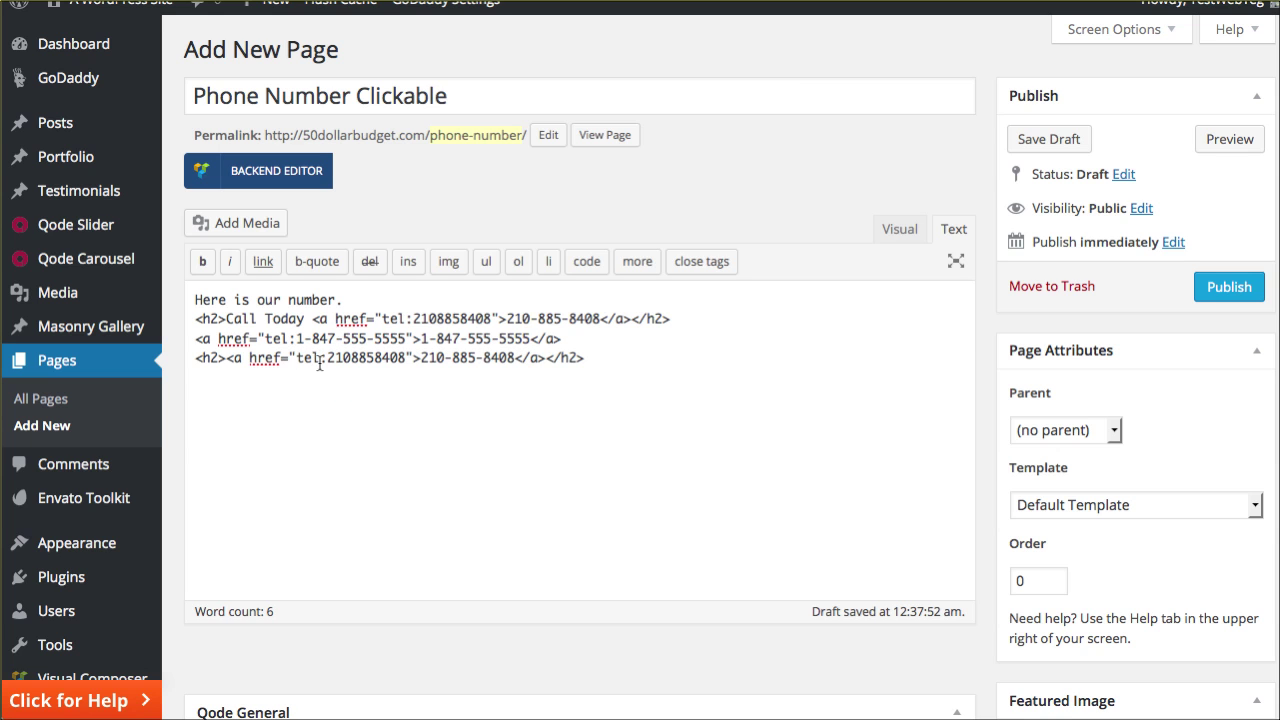
click(589, 368)
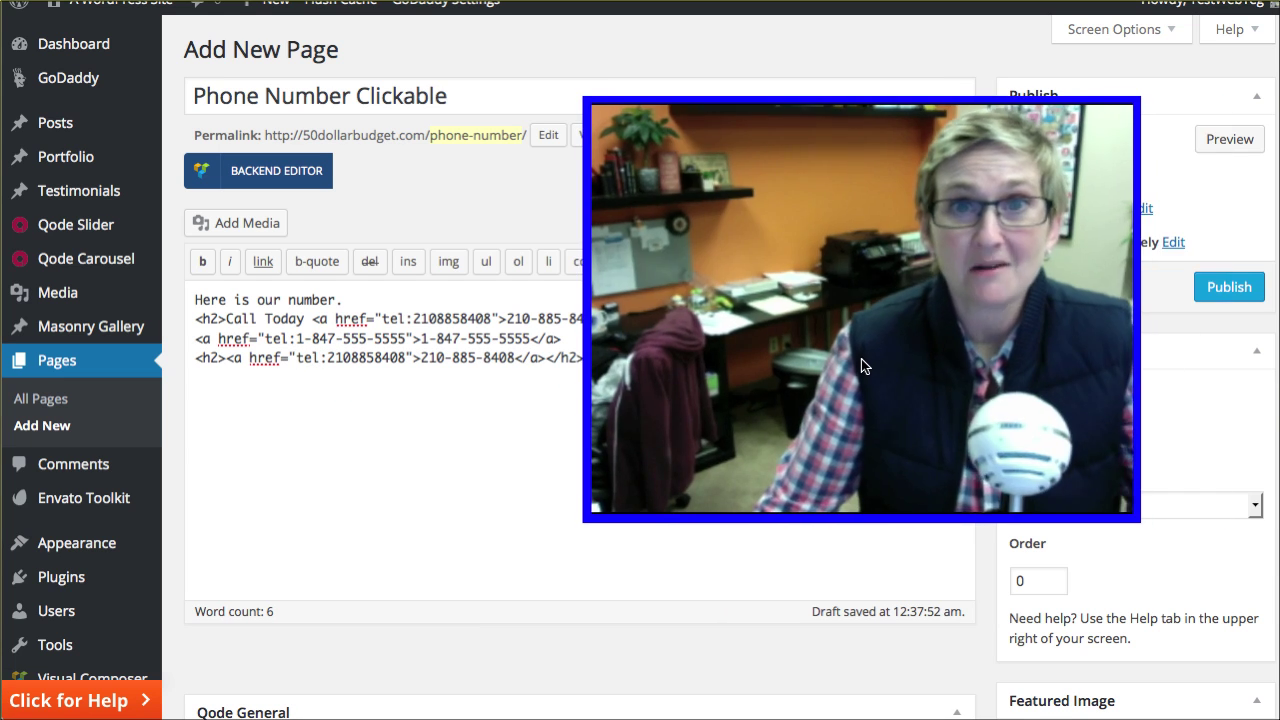